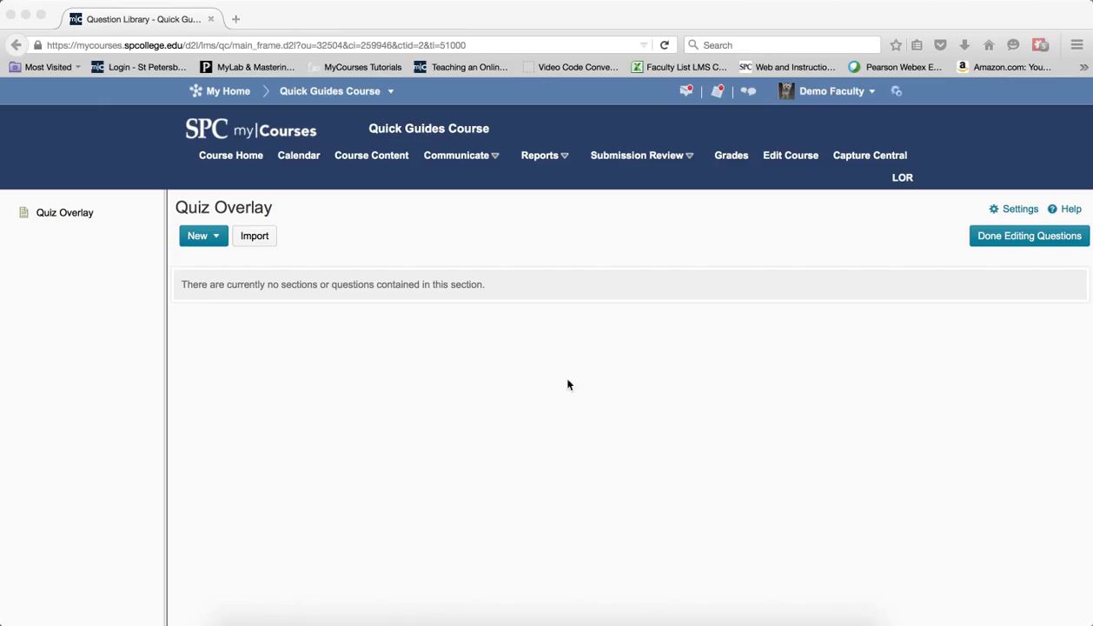
Create a new True or False question.
{"action": "left_click", "coordinate": [216, 237]}
{"action": "left_click", "coordinate": [222, 291]}
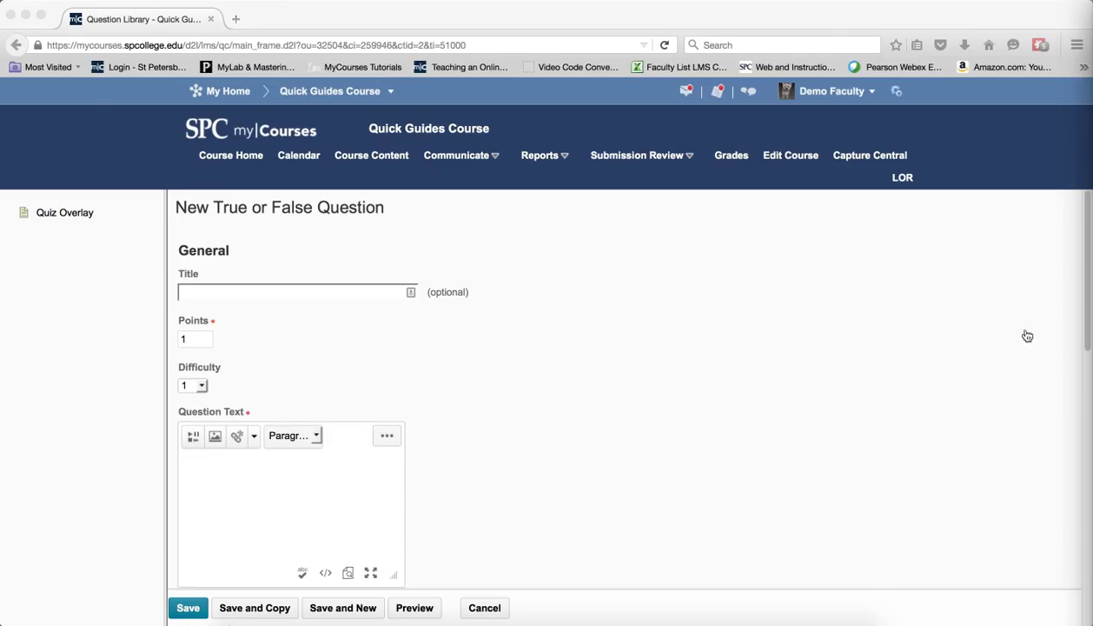
{"action": "scroll", "coordinate": [444, 442], "scroll_direction": "down", "scroll_amount": 1}
{"action": "scroll", "coordinate": [442, 452], "scroll_direction": "down", "scroll_amount": 1}
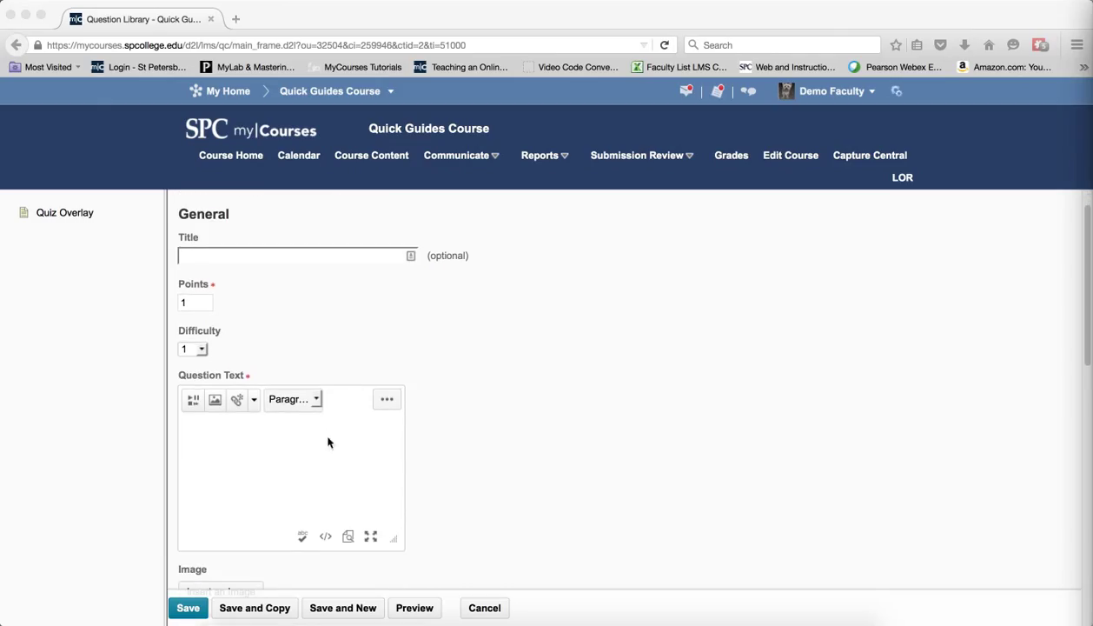
Paste the hidden overlay iframe code into the question text's HTML source and save it.
{"action": "left_click", "coordinate": [327, 537]}
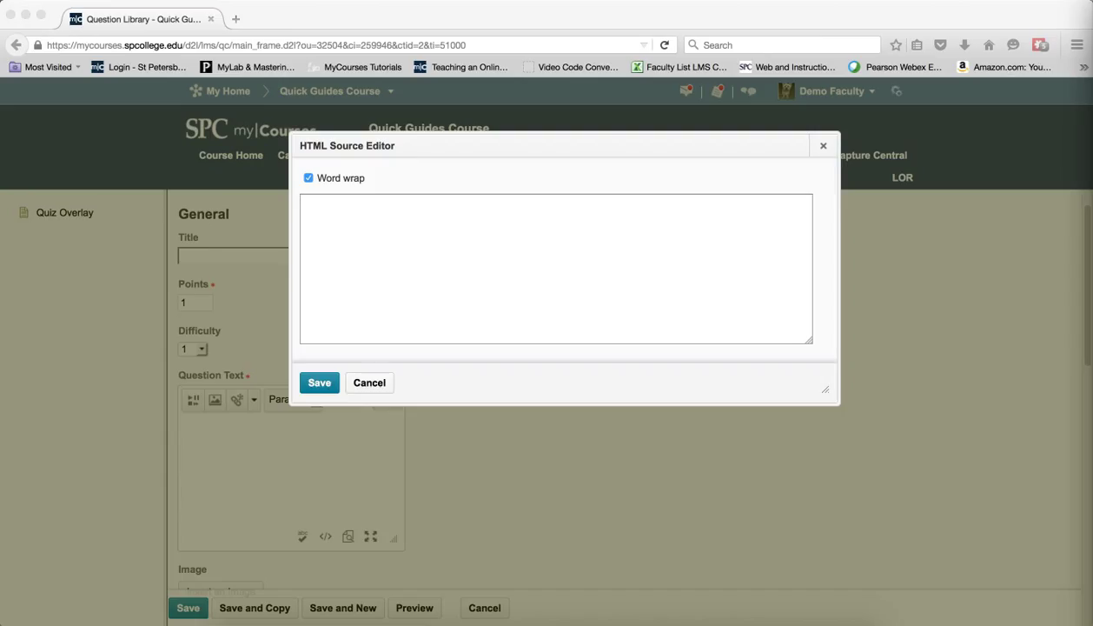
{"action": "left_click", "coordinate": [420, 255]}
{"action": "left_click", "coordinate": [408, 247]}
{"action": "right_click", "coordinate": [385, 227]}
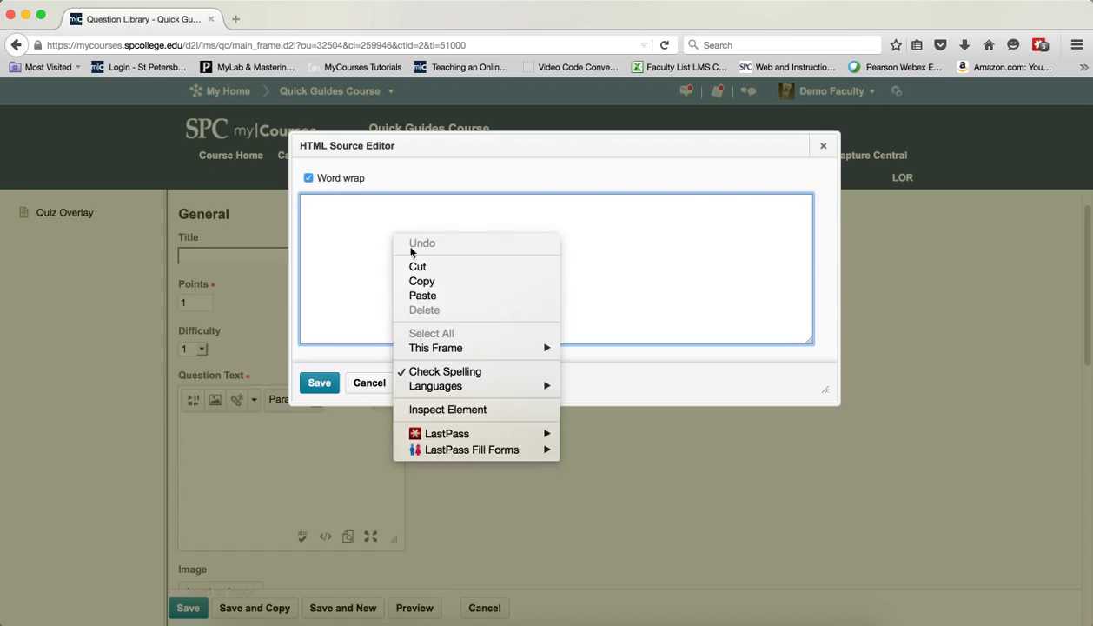
{"action": "left_click", "coordinate": [426, 296]}
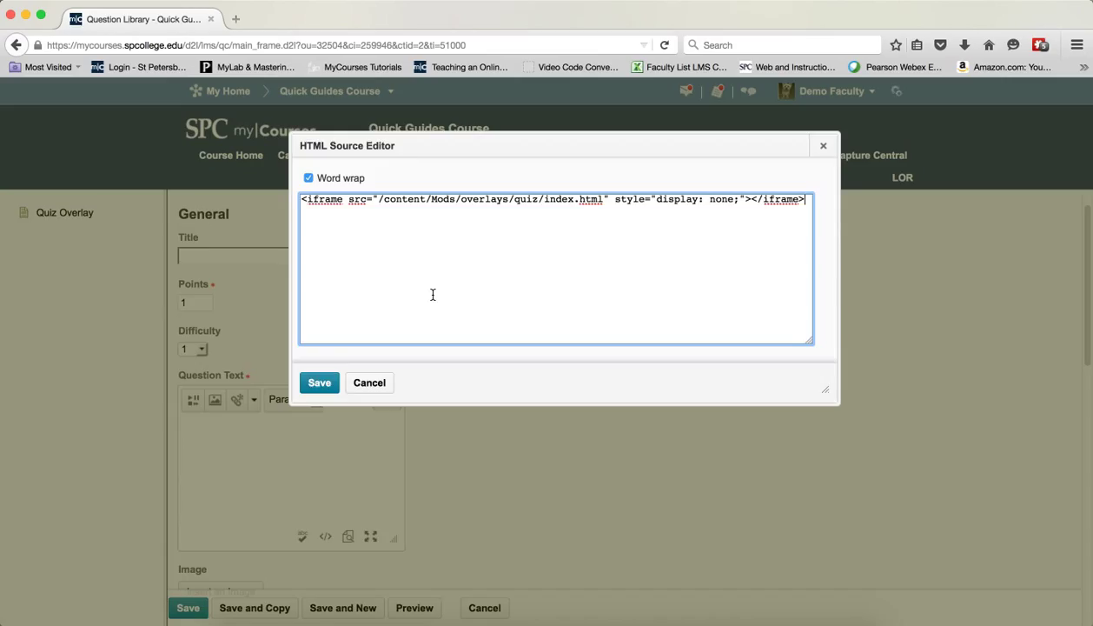
{"action": "left_click", "coordinate": [318, 382]}
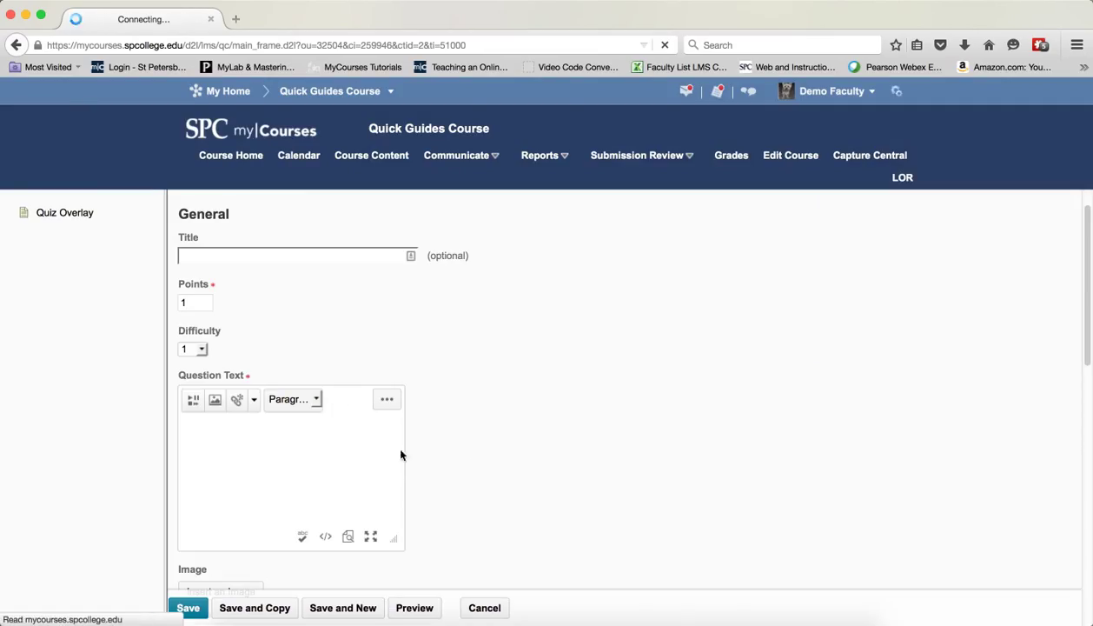
Insert auer_nw_SM.jpg from Quiz pictures > OverlayImages into the question text as a decorative image.
{"action": "left_click", "coordinate": [215, 399]}
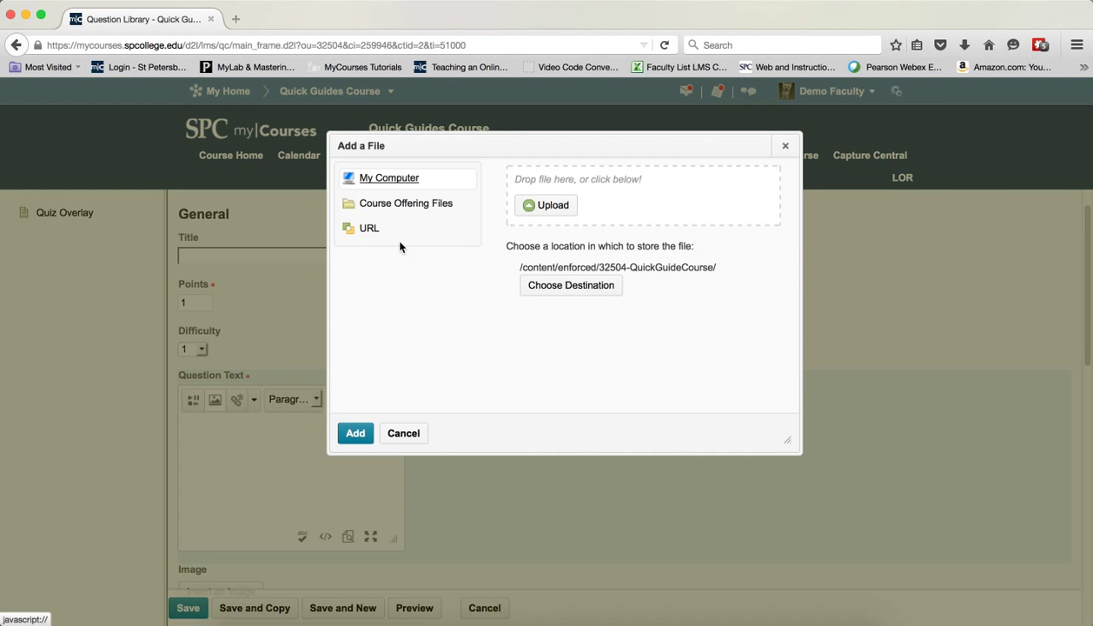
{"action": "left_click", "coordinate": [404, 203]}
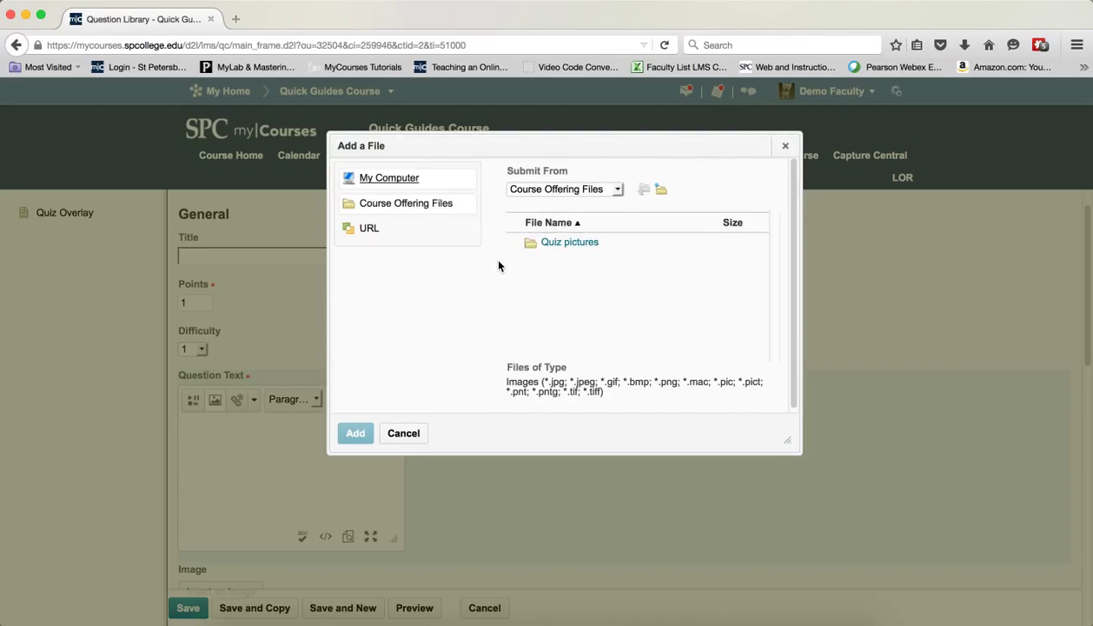
{"action": "left_click", "coordinate": [565, 243]}
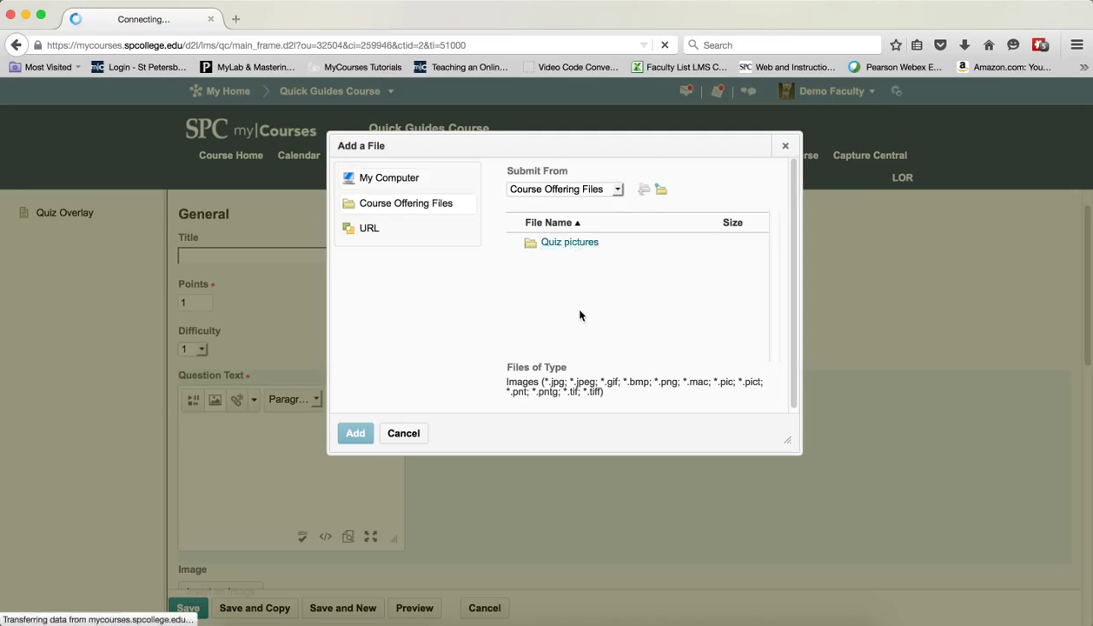
{"action": "left_click", "coordinate": [562, 246]}
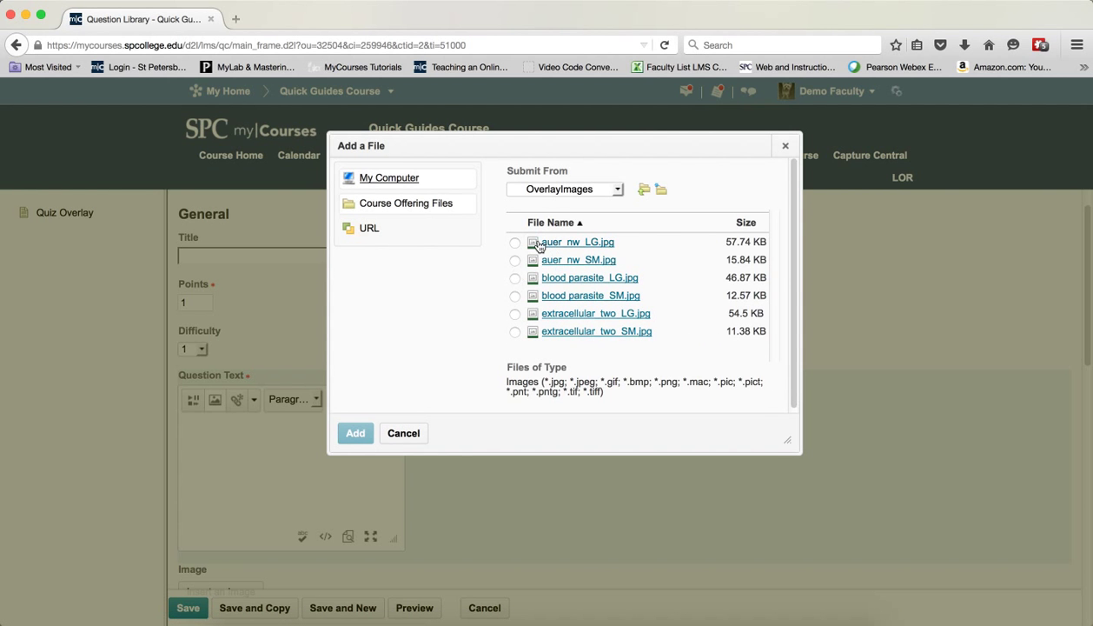
{"action": "left_click", "coordinate": [515, 261]}
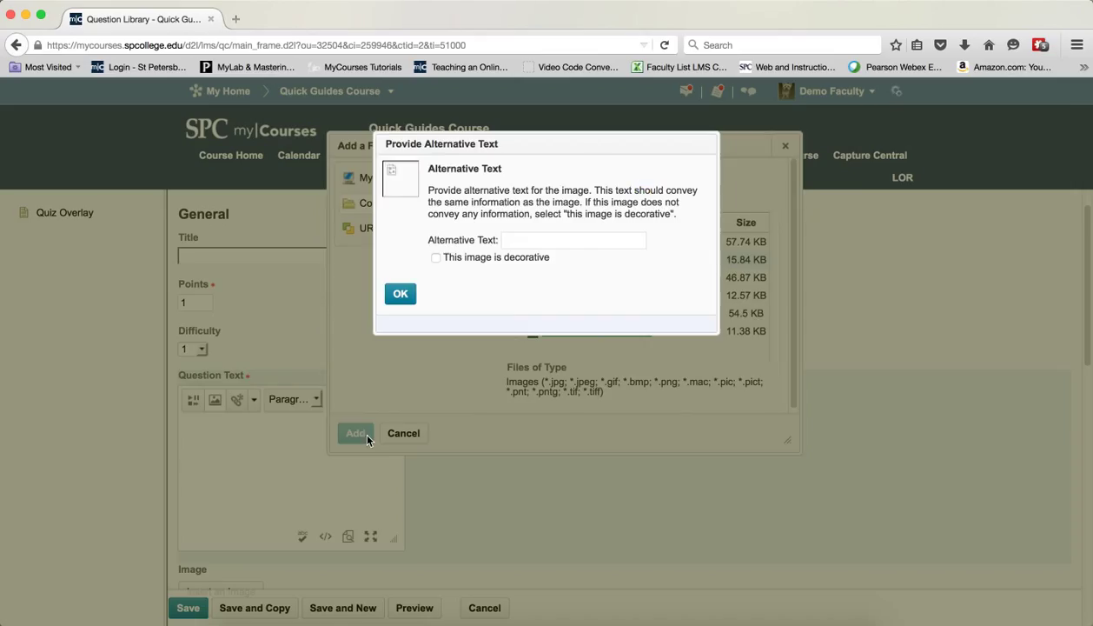
{"action": "left_click", "coordinate": [364, 434]}
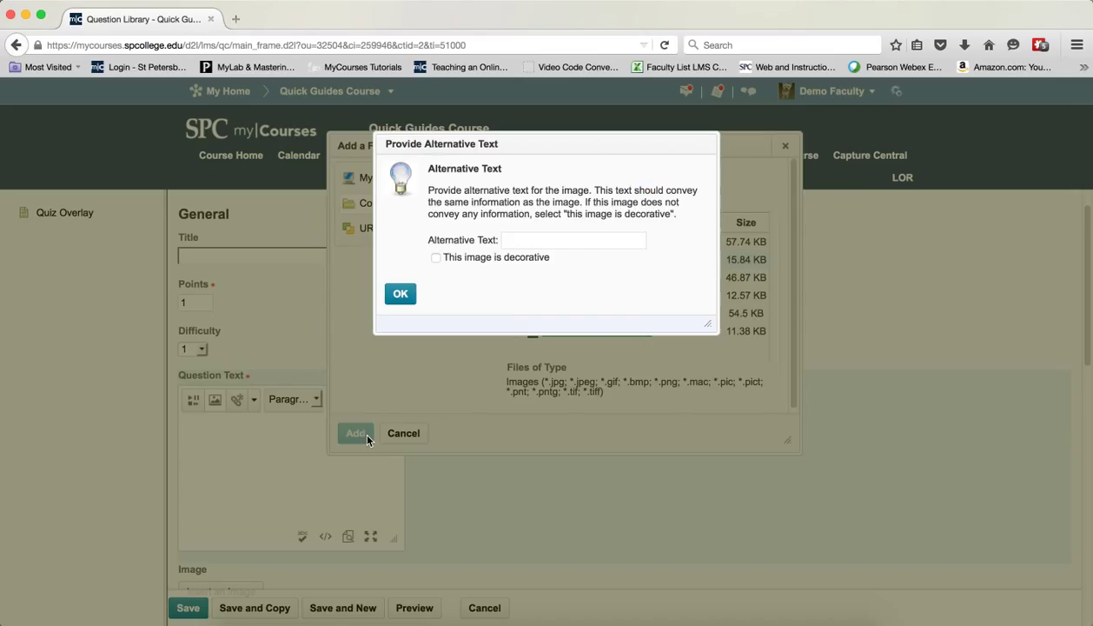
{"action": "left_click", "coordinate": [436, 258]}
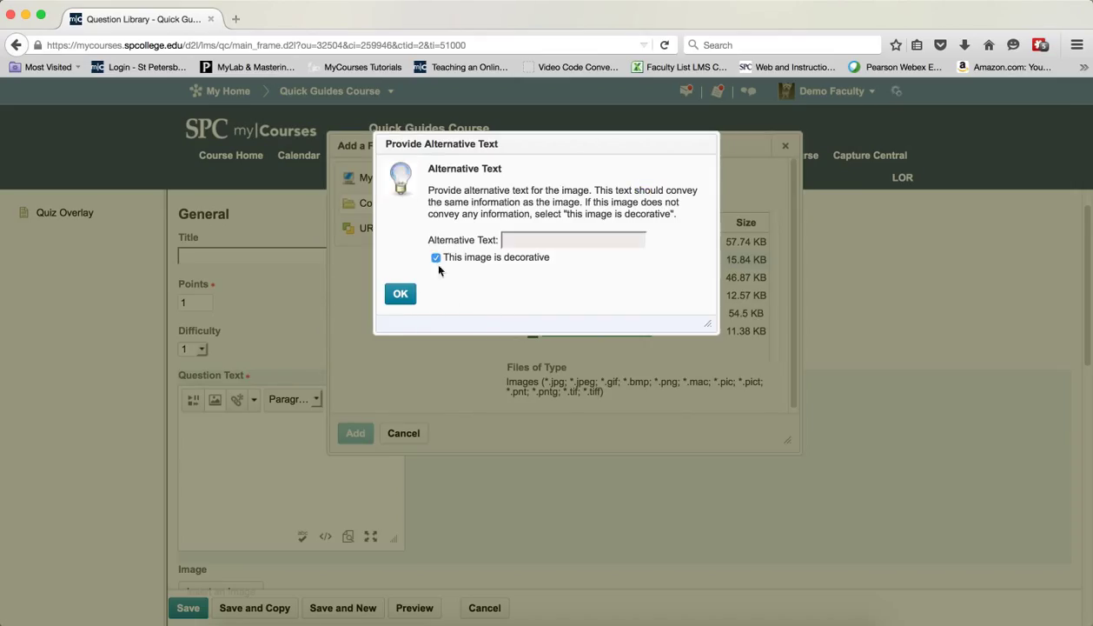
{"action": "left_click", "coordinate": [400, 294]}
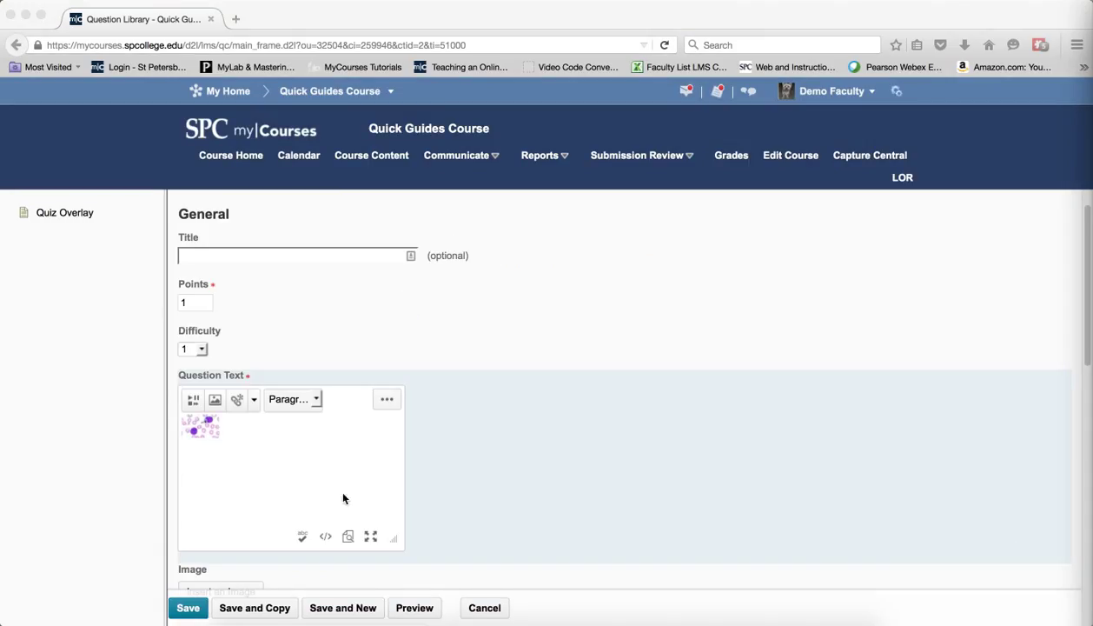
Quicklink the thumbnail to auer_nw_LG.jpg in Quiz pictures > OverlayImages.
{"action": "left_click", "coordinate": [210, 437]}
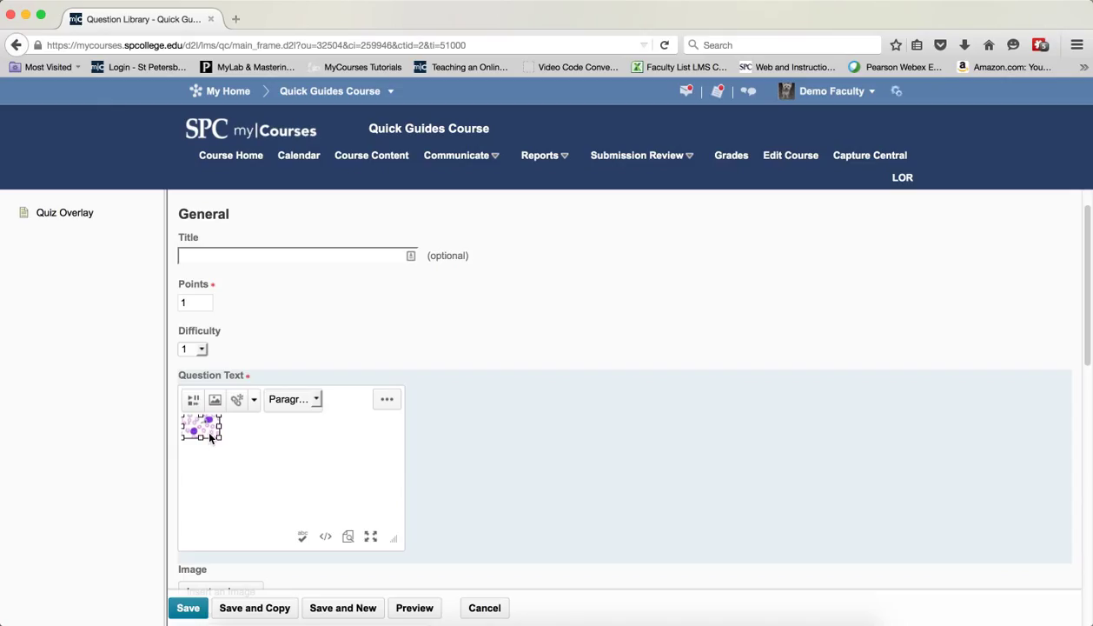
{"action": "left_click", "coordinate": [239, 401]}
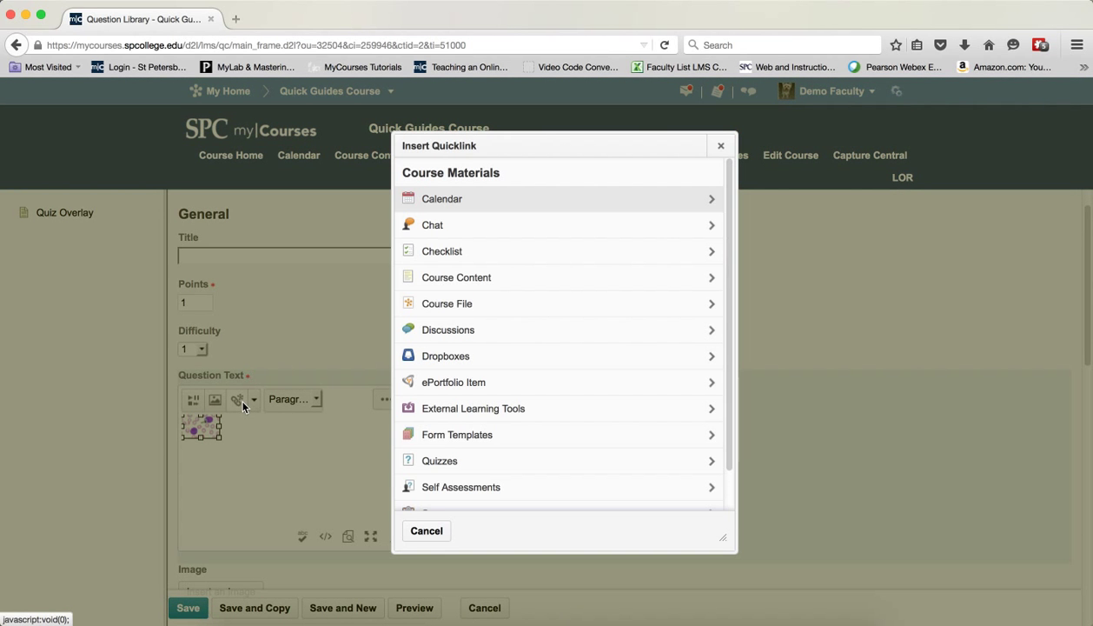
{"action": "left_click", "coordinate": [488, 303]}
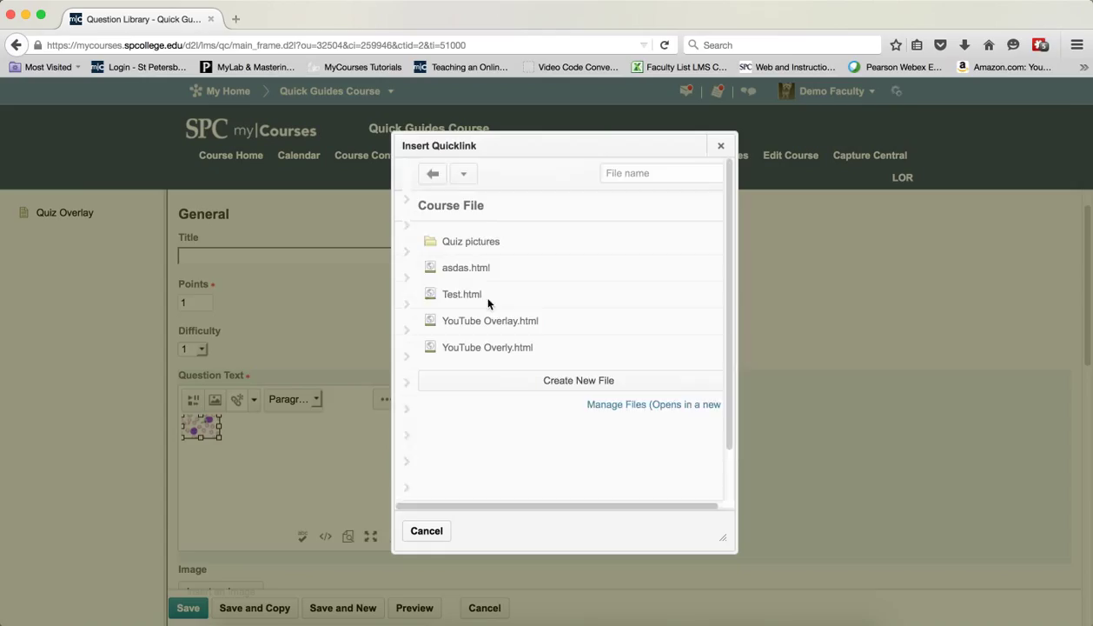
{"action": "left_click", "coordinate": [475, 250]}
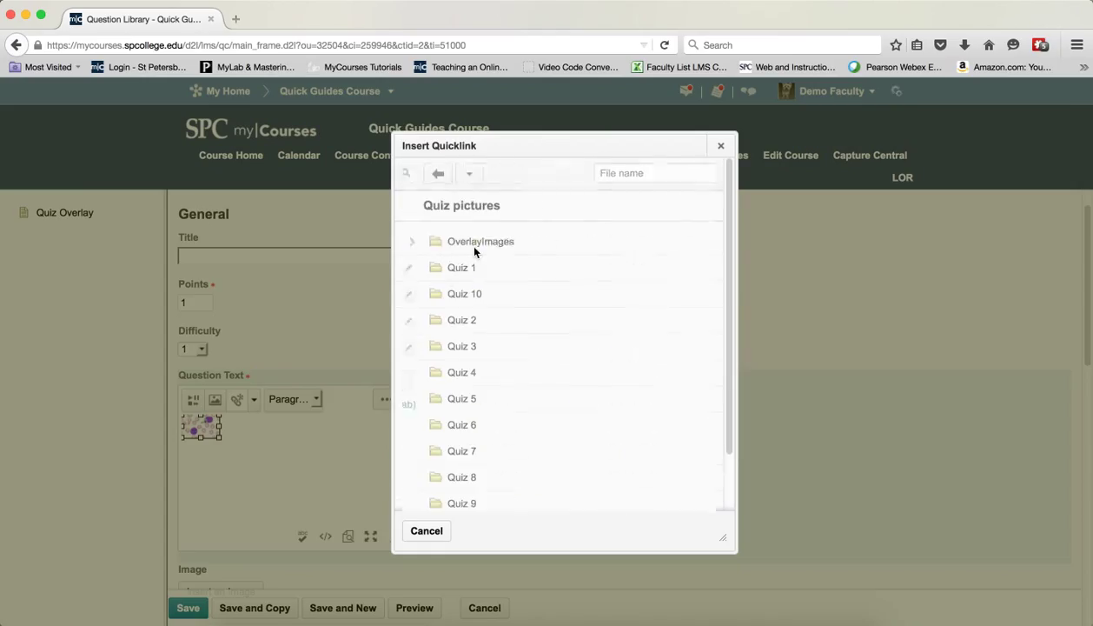
{"action": "left_click", "coordinate": [475, 250]}
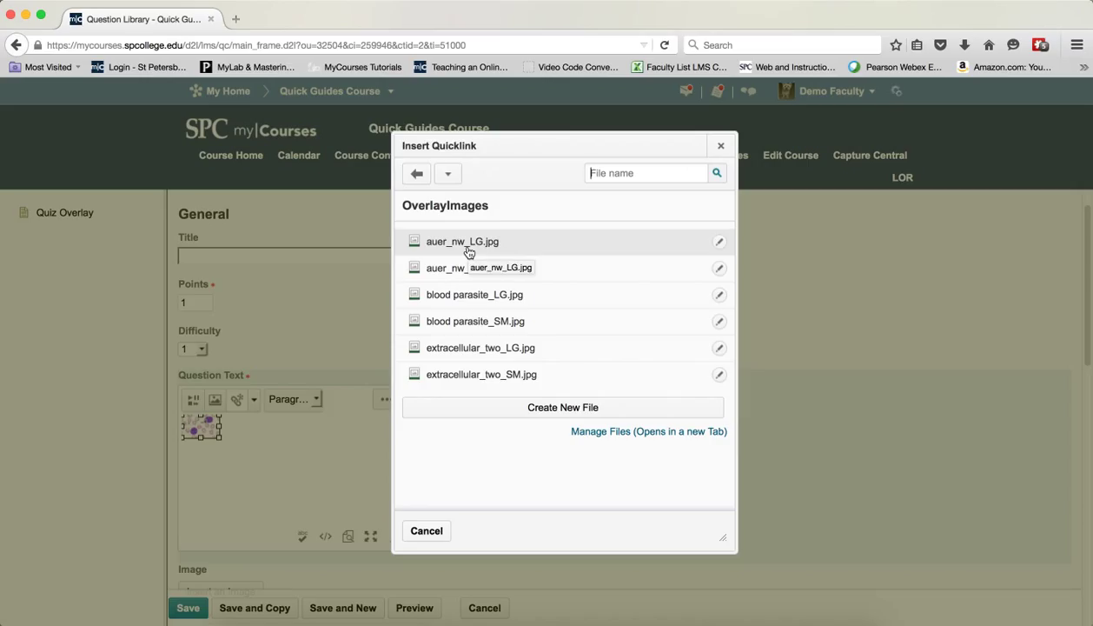
{"action": "left_click", "coordinate": [468, 247]}
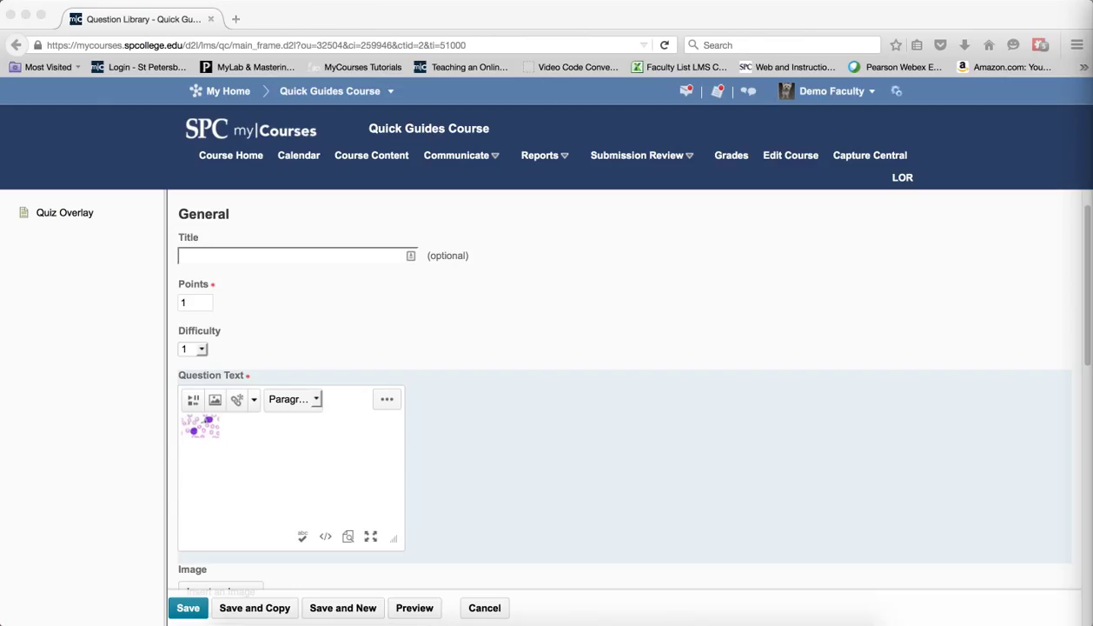
In the HTML source, replace the link's target="_self" with target="overlay" and save.
{"action": "left_click", "coordinate": [321, 458]}
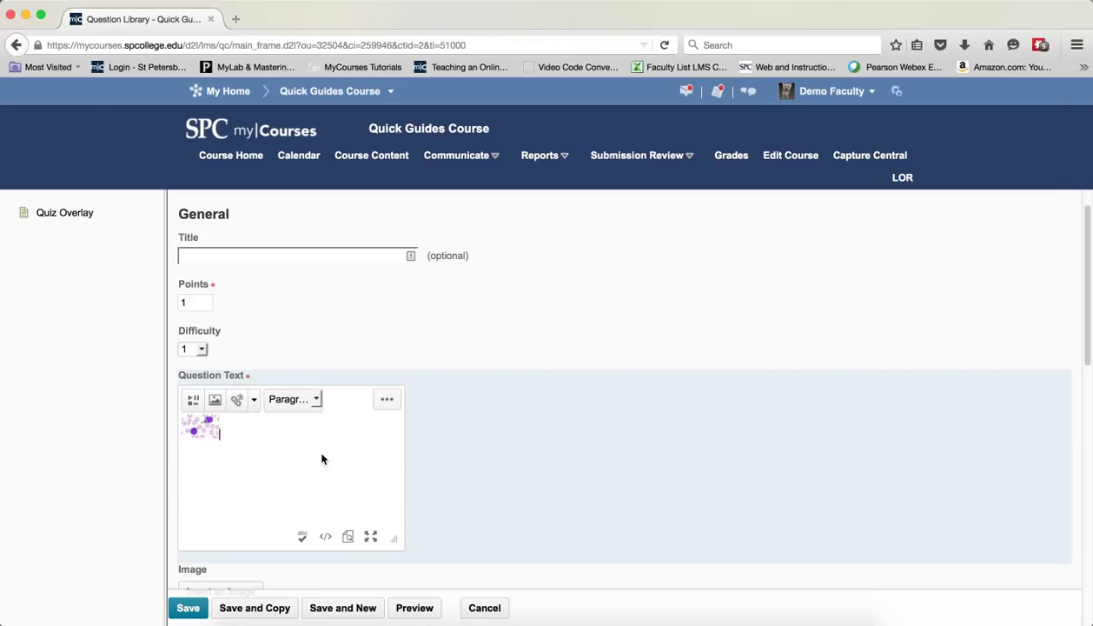
{"action": "left_click", "coordinate": [323, 537]}
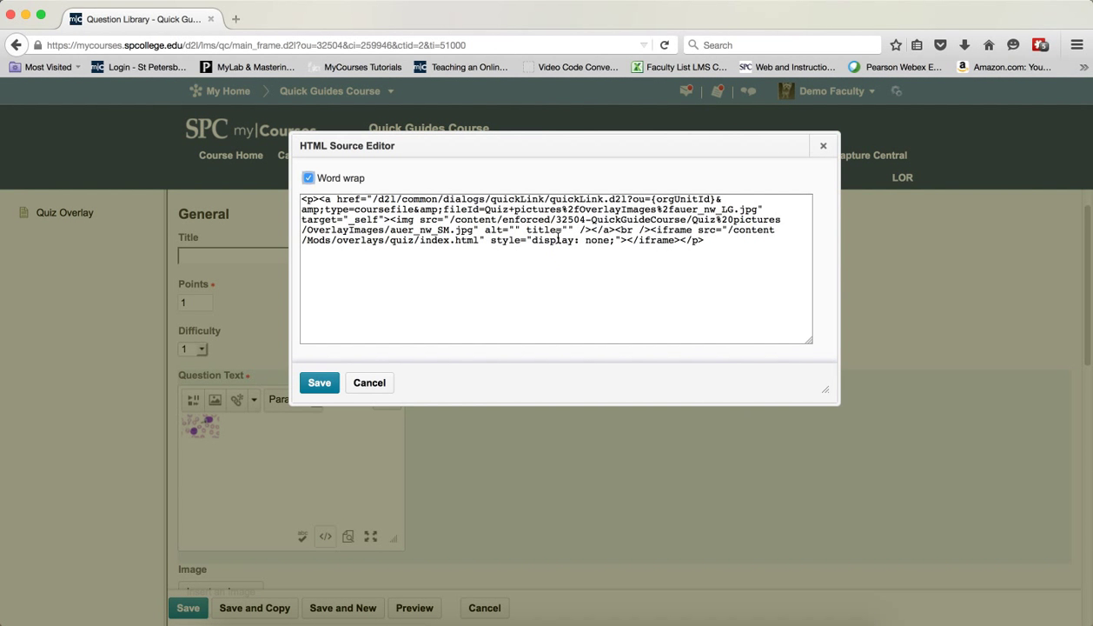
{"action": "left_click", "coordinate": [385, 220]}
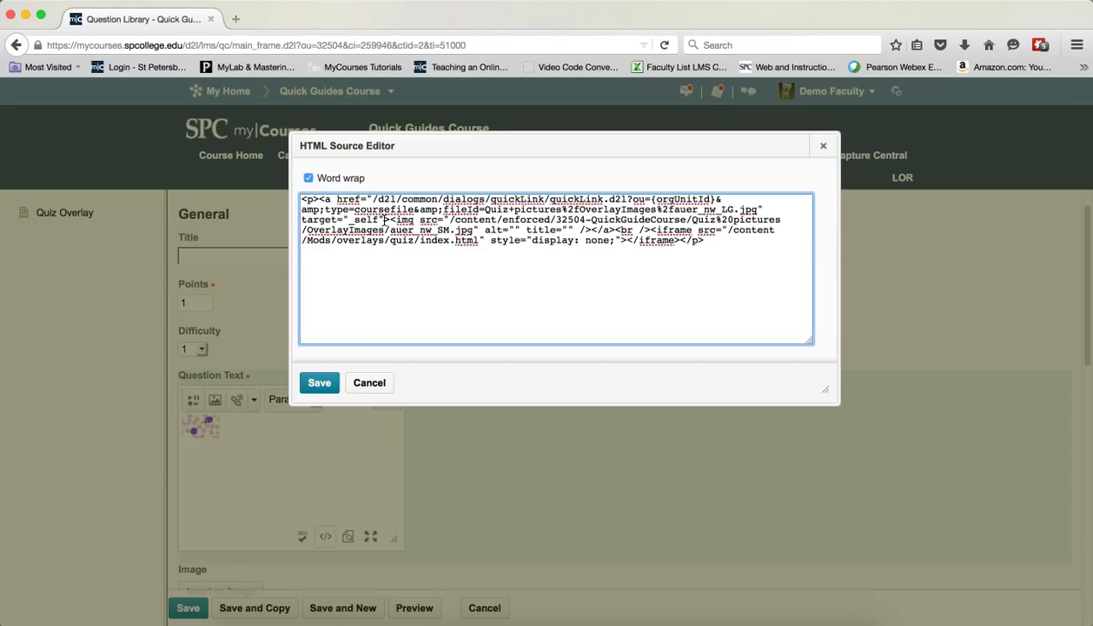
{"action": "left_click_drag", "start_coordinate": [385, 220], "coordinate": [296, 232]}
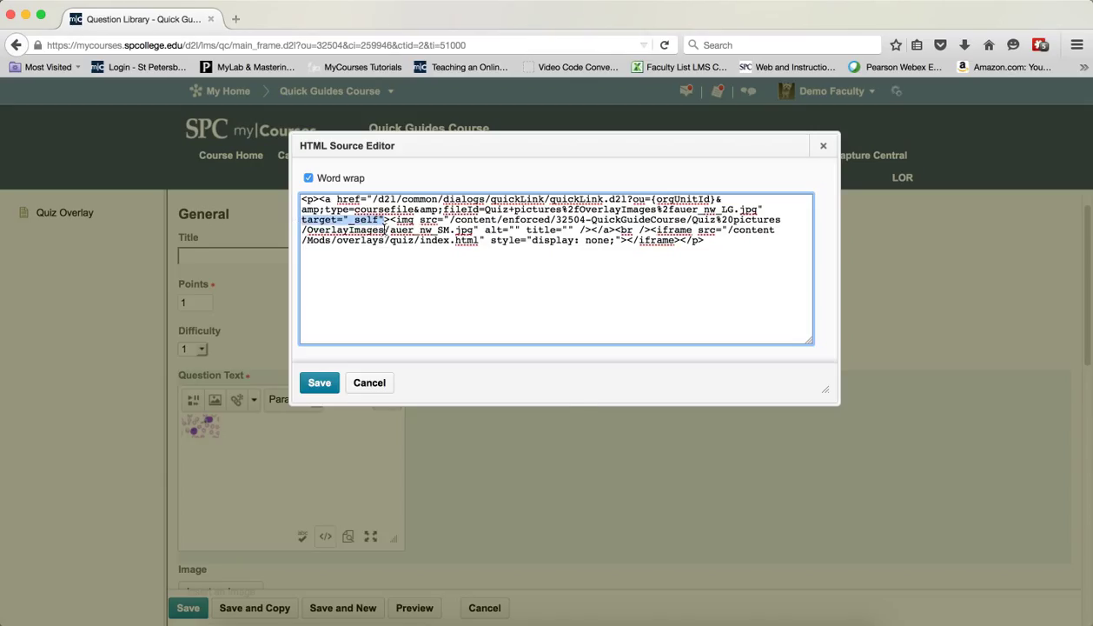
{"action": "right_click", "coordinate": [370, 217]}
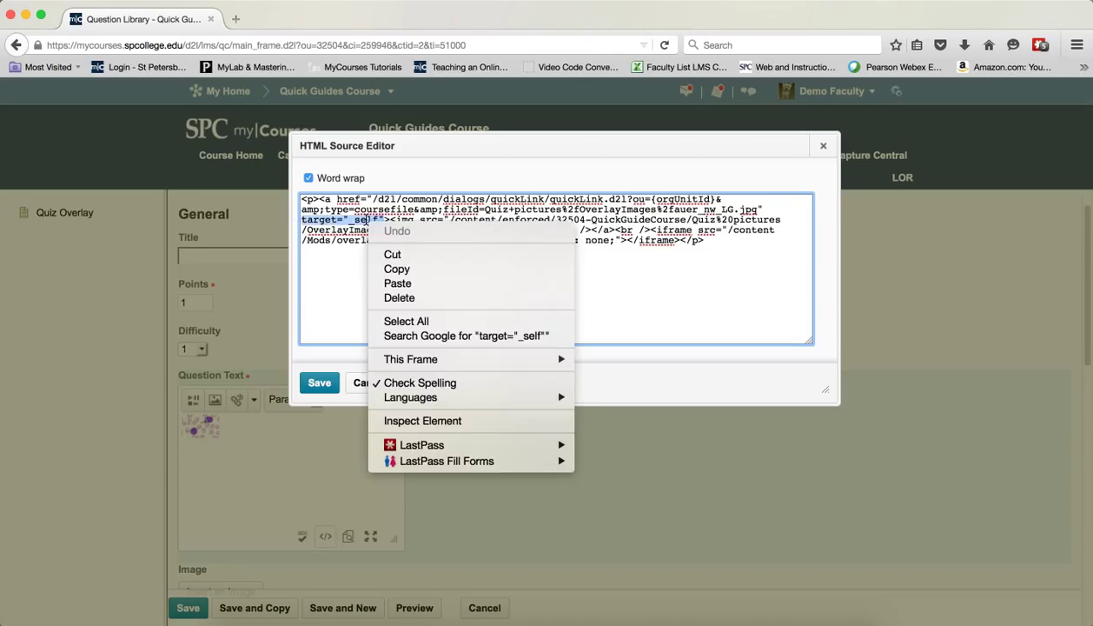
{"action": "left_click", "coordinate": [385, 283]}
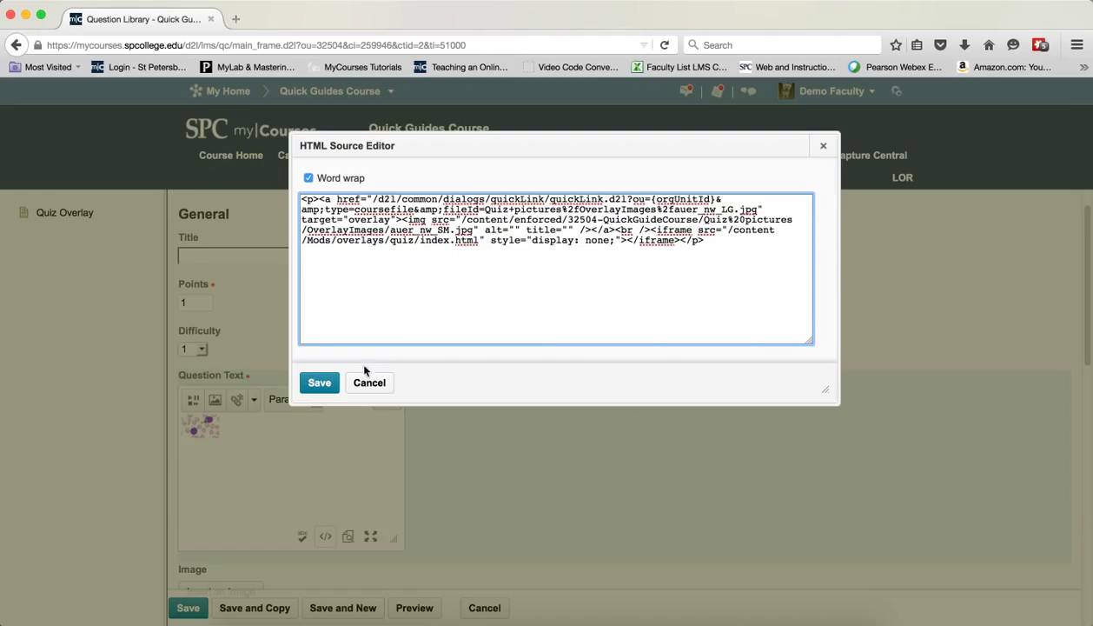
{"action": "left_click", "coordinate": [319, 382]}
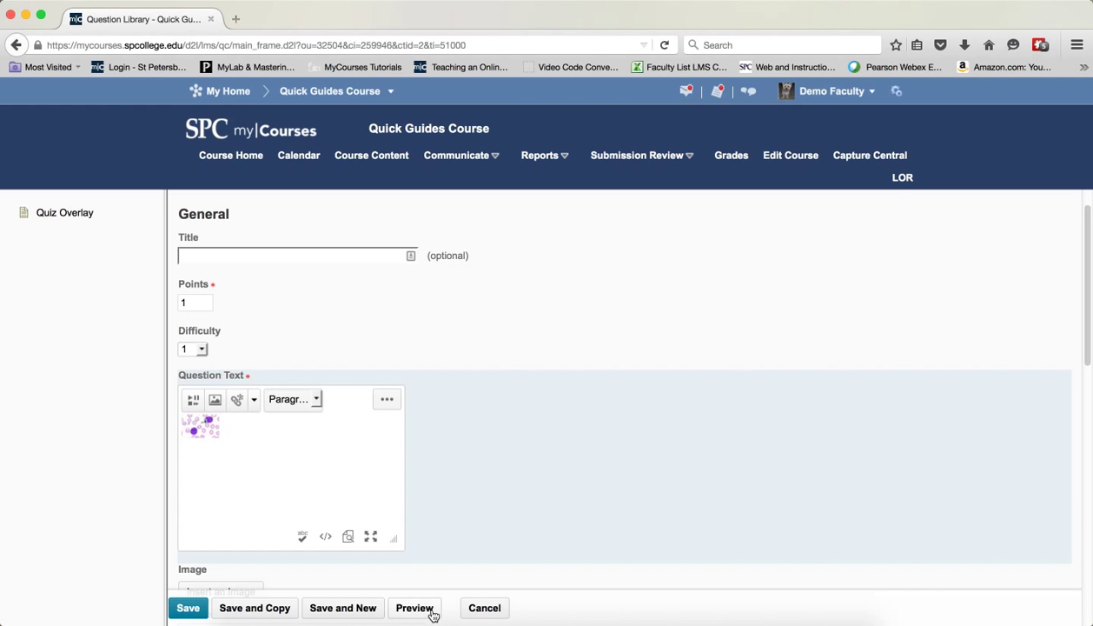
Give the True answer a weight of 100 and preview the question.
{"action": "scroll", "coordinate": [434, 516], "scroll_direction": "down", "scroll_amount": 6}
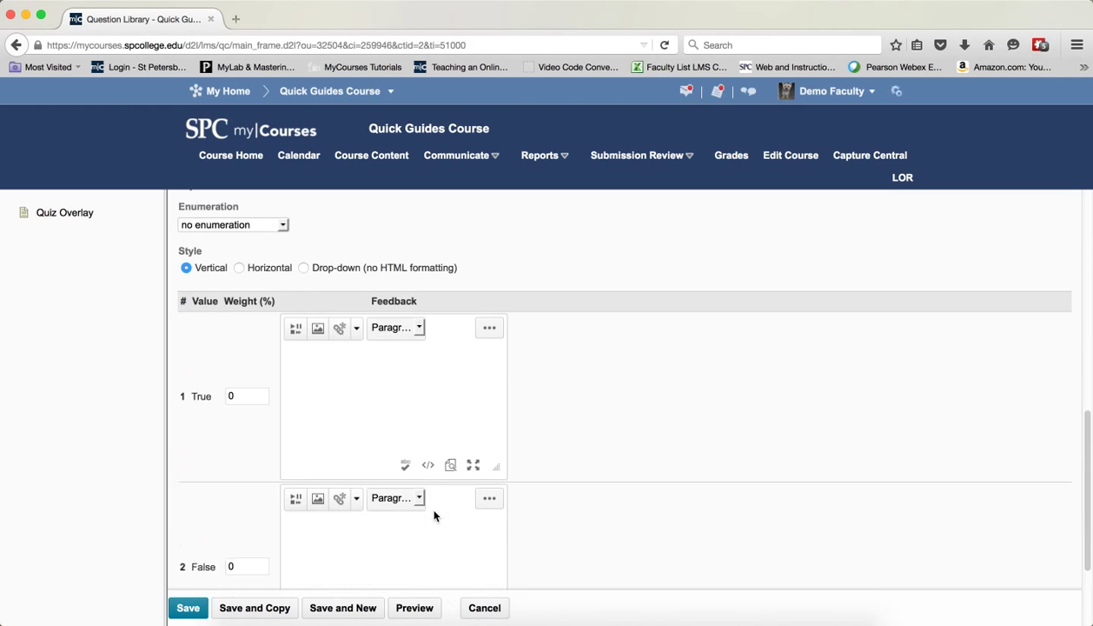
{"action": "double_click", "coordinate": [233, 373]}
{"action": "type", "text": "1"}
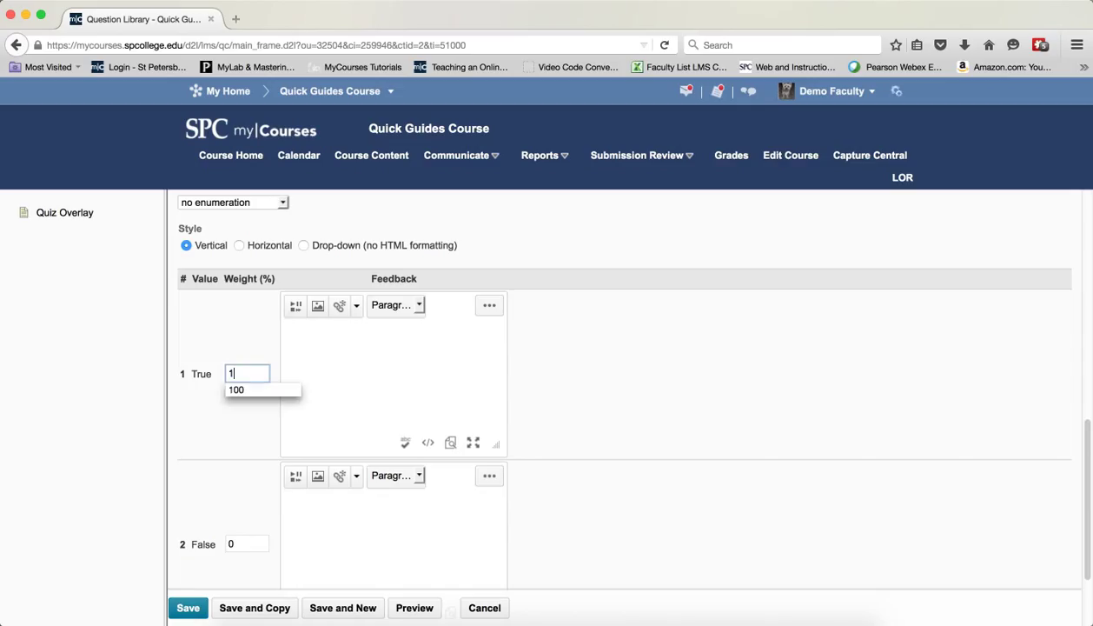
{"action": "type", "text": "00"}
{"action": "left_click", "coordinate": [590, 409]}
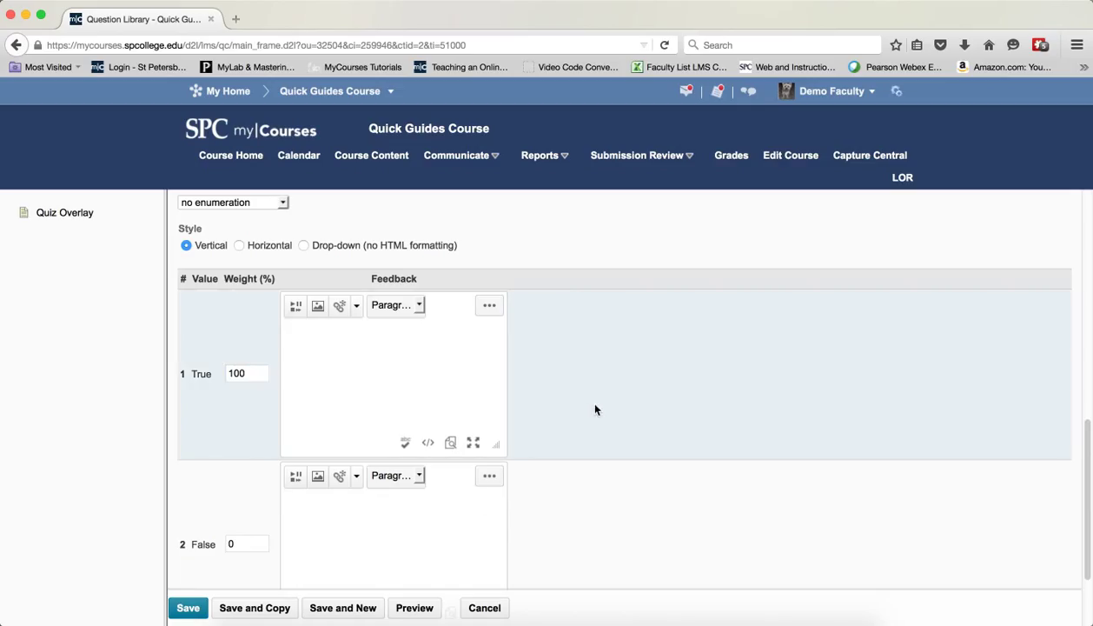
{"action": "left_click", "coordinate": [423, 610]}
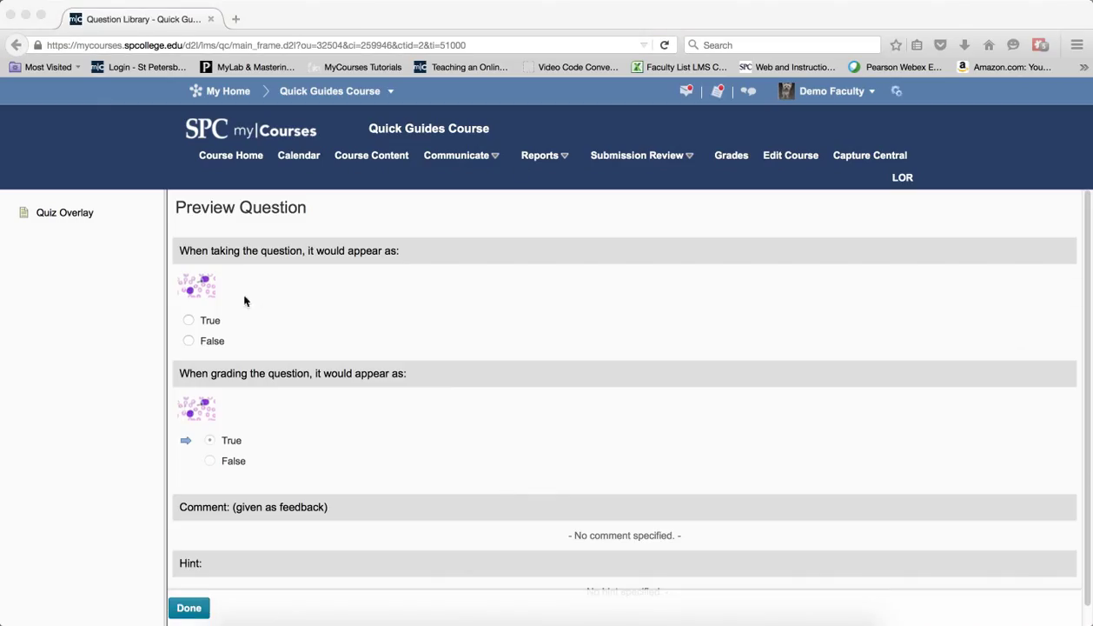
Check that the thumbnail opens the large image in an overlay, then close the preview.
{"action": "left_click", "coordinate": [202, 287]}
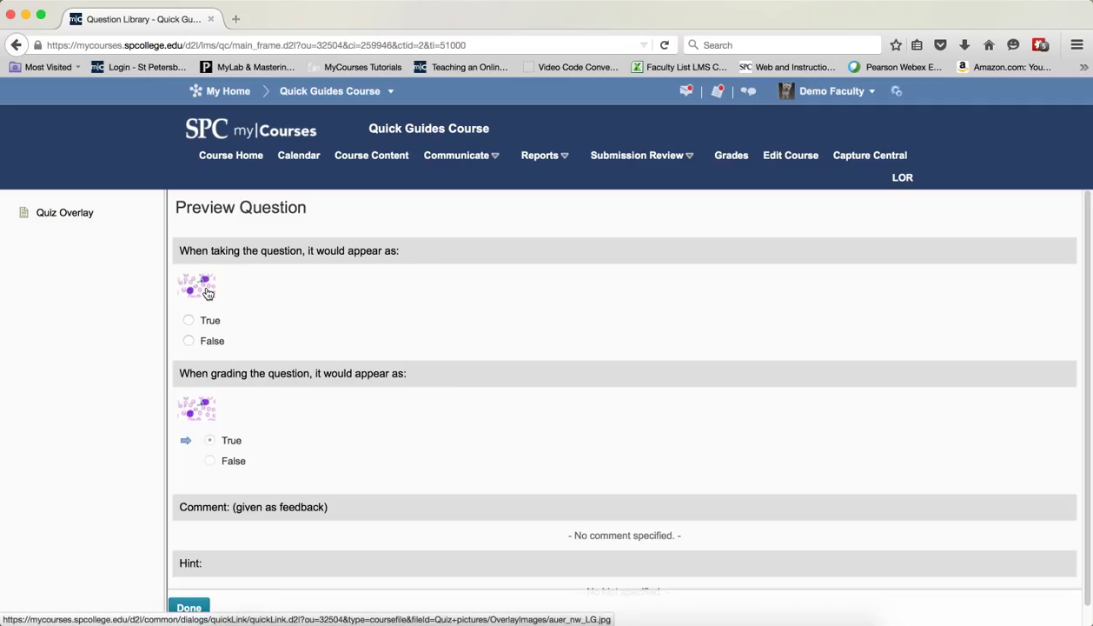
{"action": "left_click", "coordinate": [208, 293]}
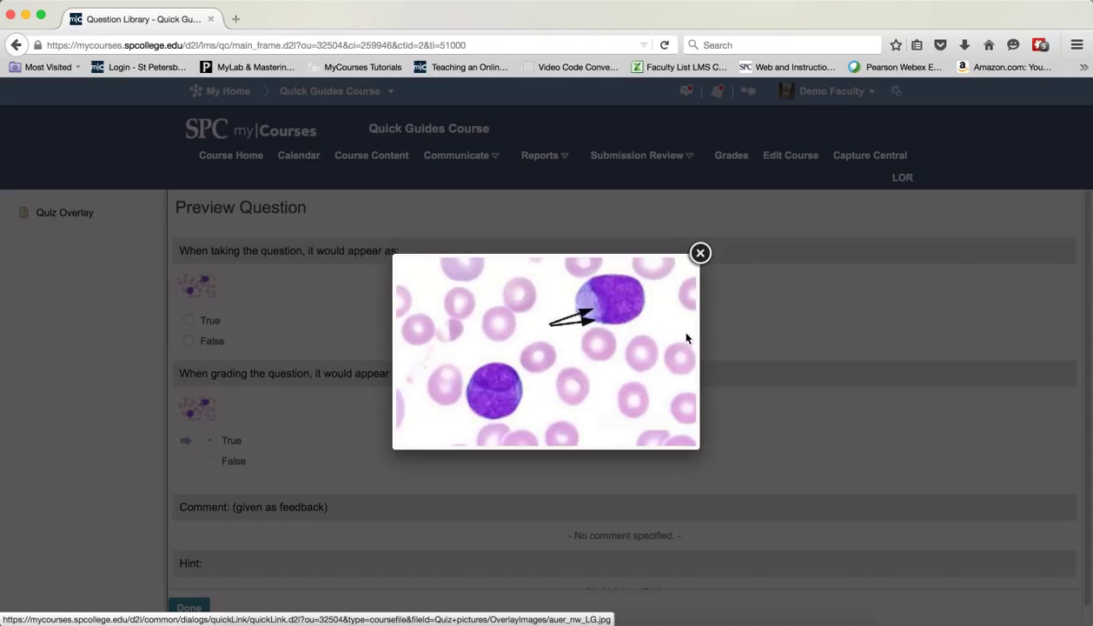
{"action": "left_click", "coordinate": [701, 254]}
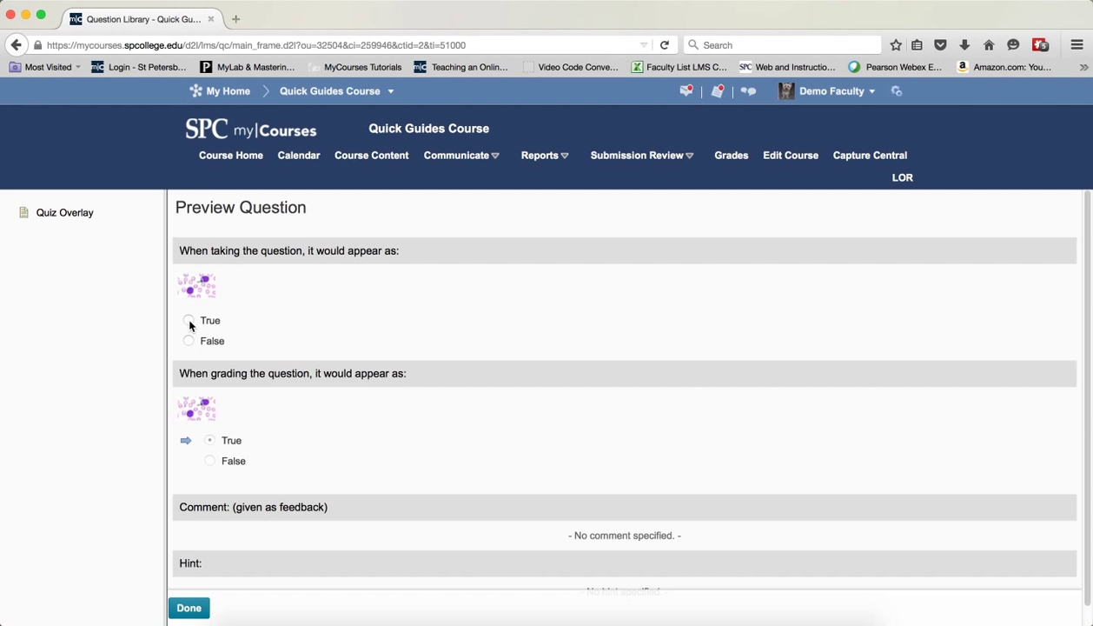
{"action": "left_click", "coordinate": [196, 608]}
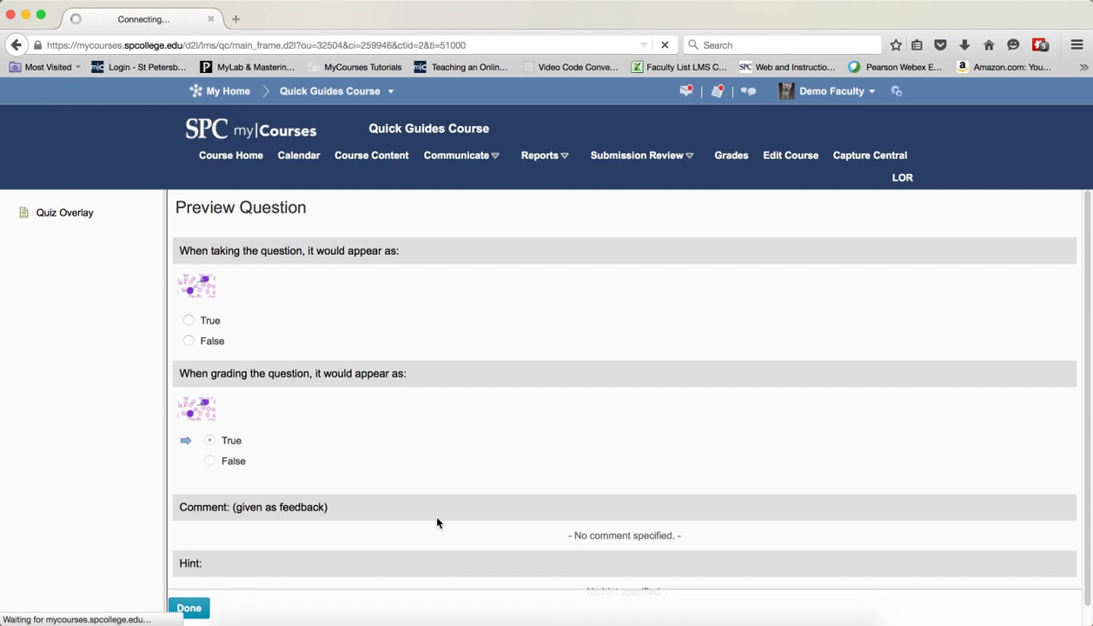
{"action": "scroll", "coordinate": [395, 433], "scroll_direction": "down", "scroll_amount": 1}
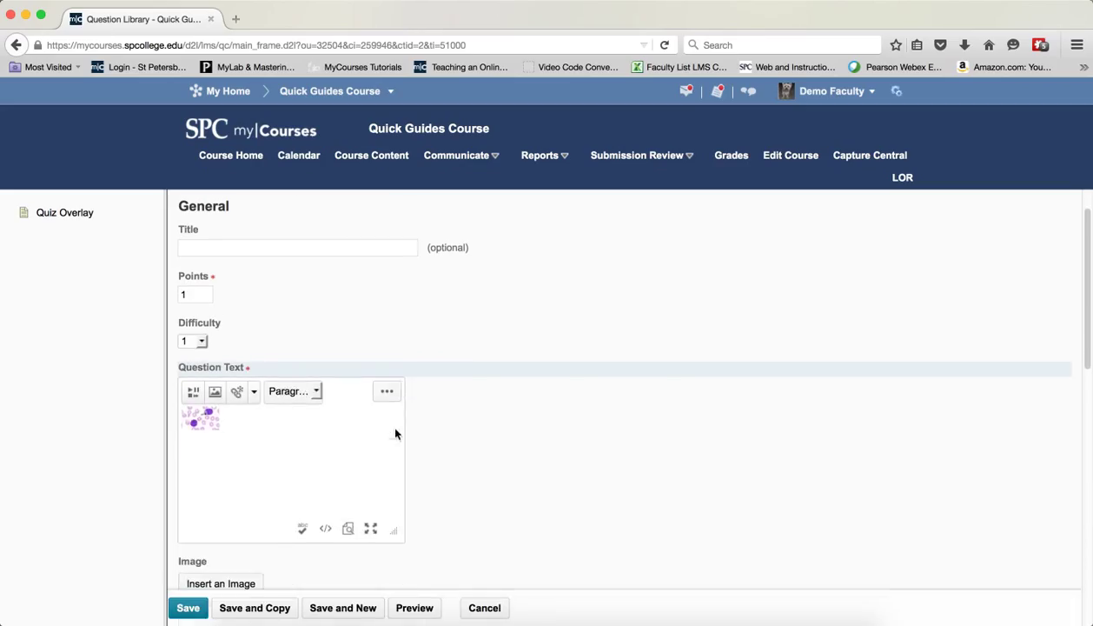